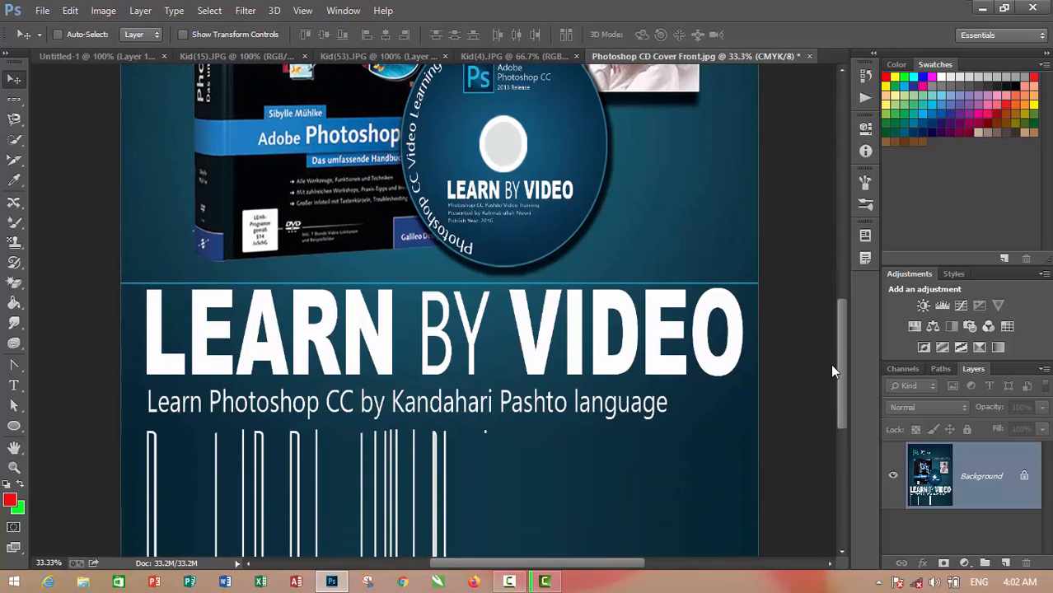
# Step: Replace the current selection with a circular one about 0.76 in across in the empty header area beside the "Photoshop CC" title
pyautogui.scroll(9, 832, 371)
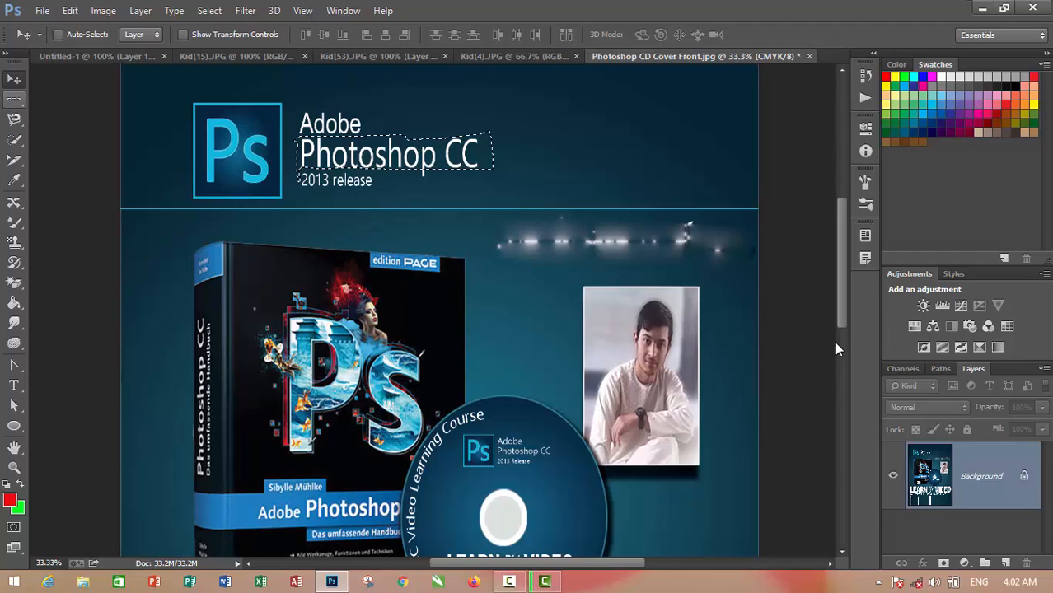
pyautogui.rightClick(14, 100)
pyautogui.click(99, 112)
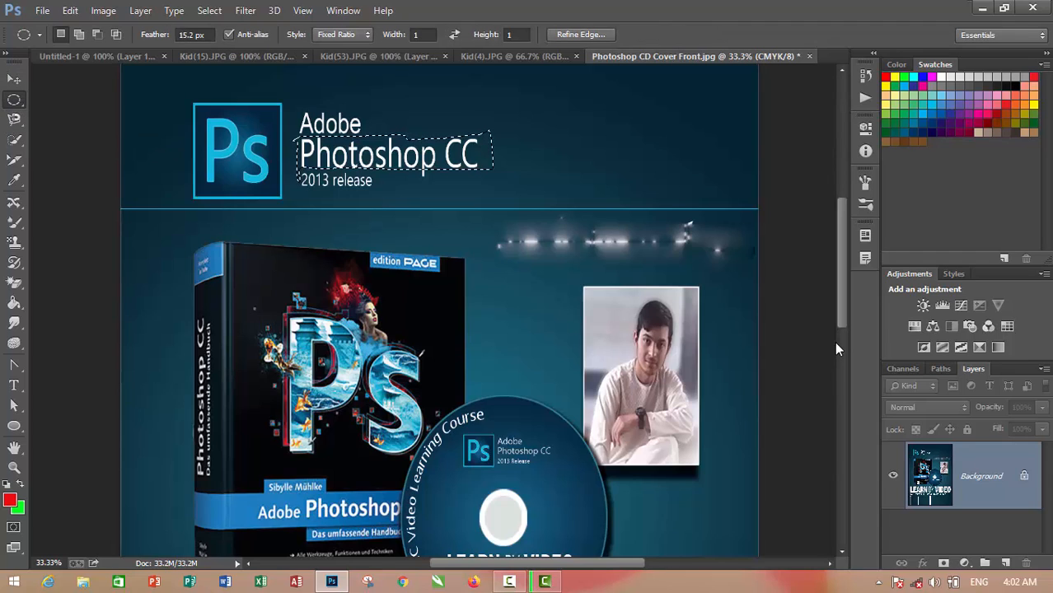
pyautogui.hotkey('ctrl', 'd')
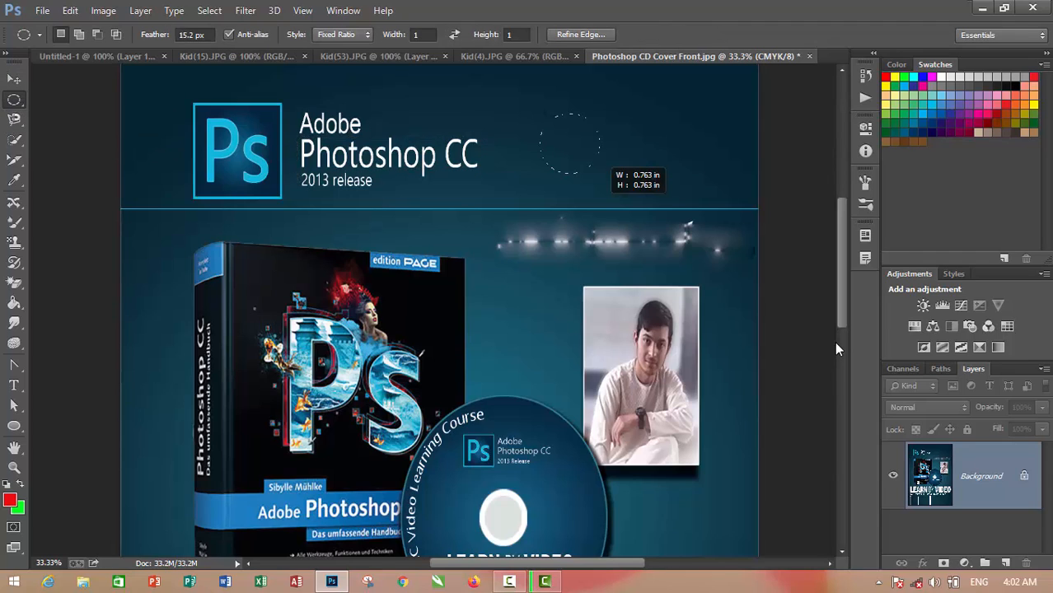
pyautogui.moveTo(542, 114); pyautogui.dragTo(599, 173)
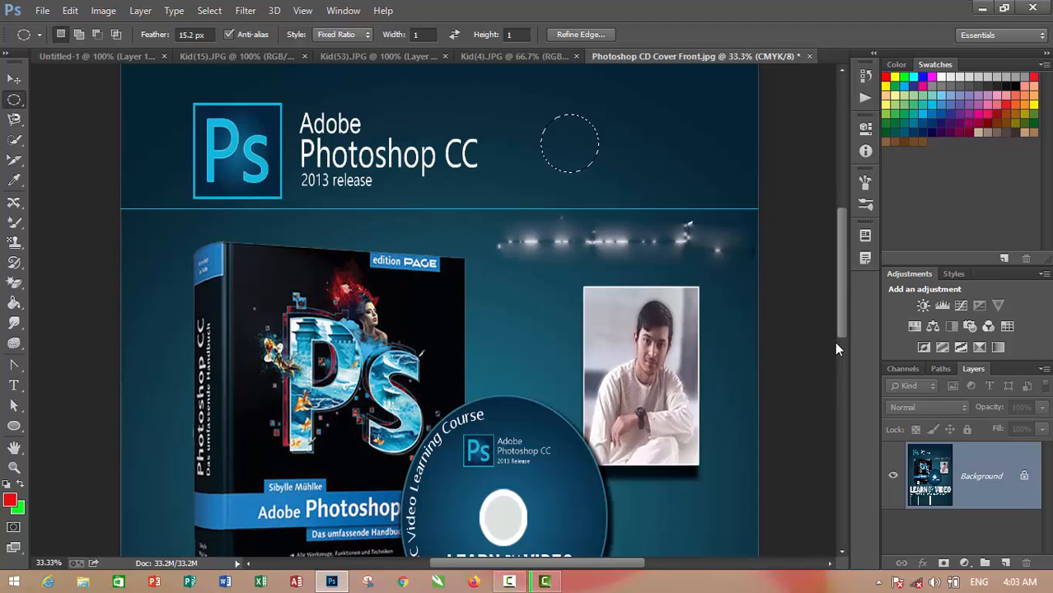
# Step: Clear the circular selection and outline the "Photoshop CC" header title freehand with the Patch Tool
pyautogui.scroll(-1, 837, 349)
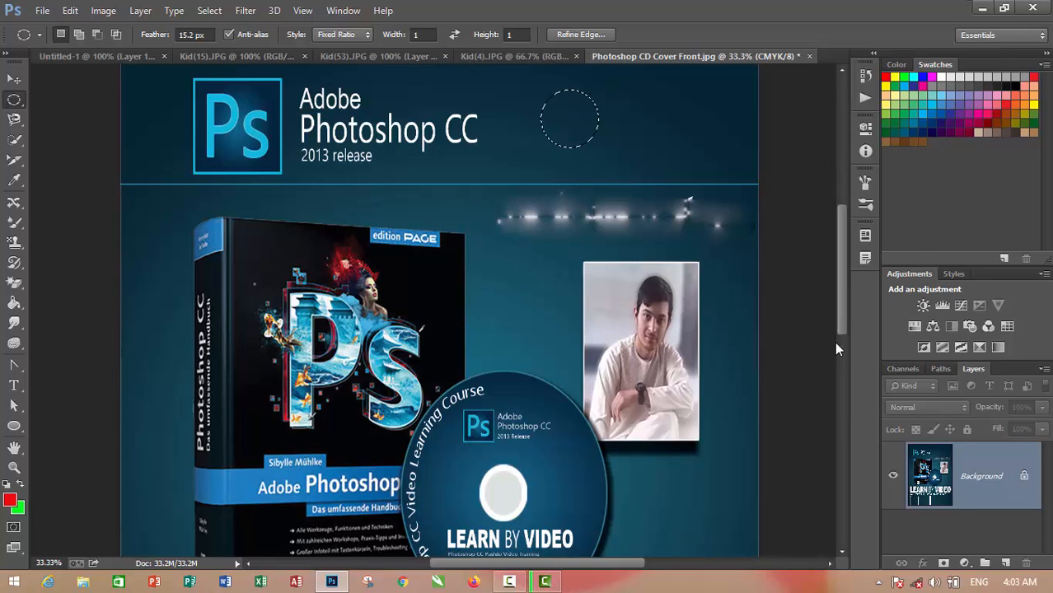
pyautogui.press('j')
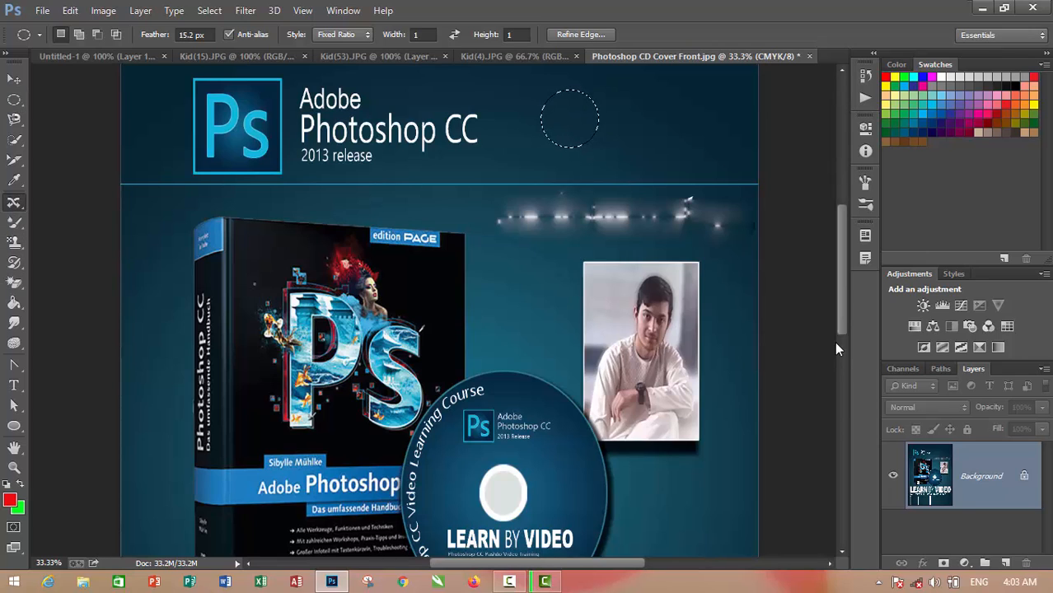
pyautogui.rightClick(14, 202)
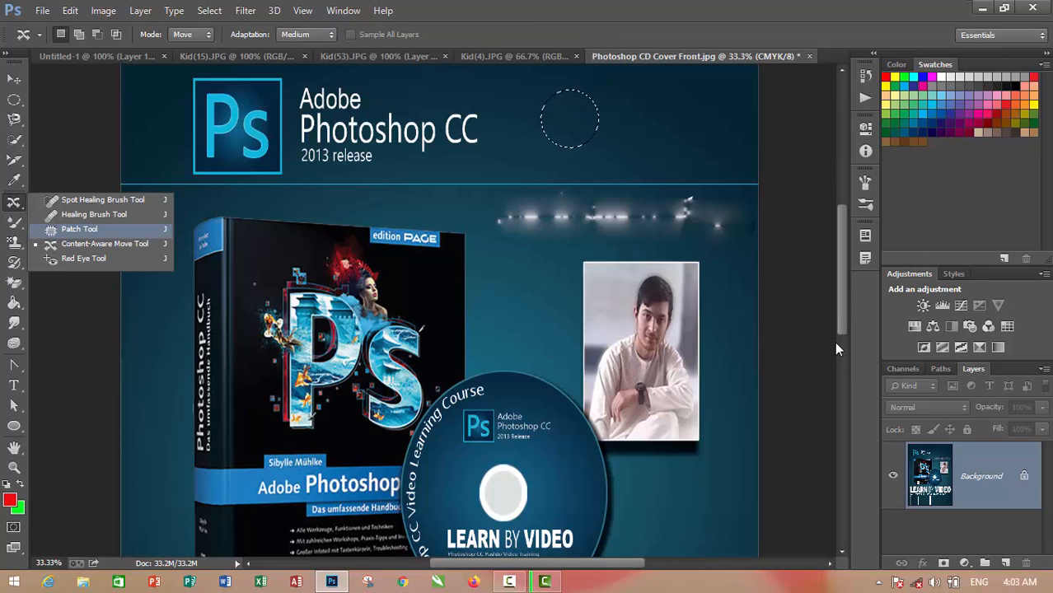
pyautogui.click(79, 230)
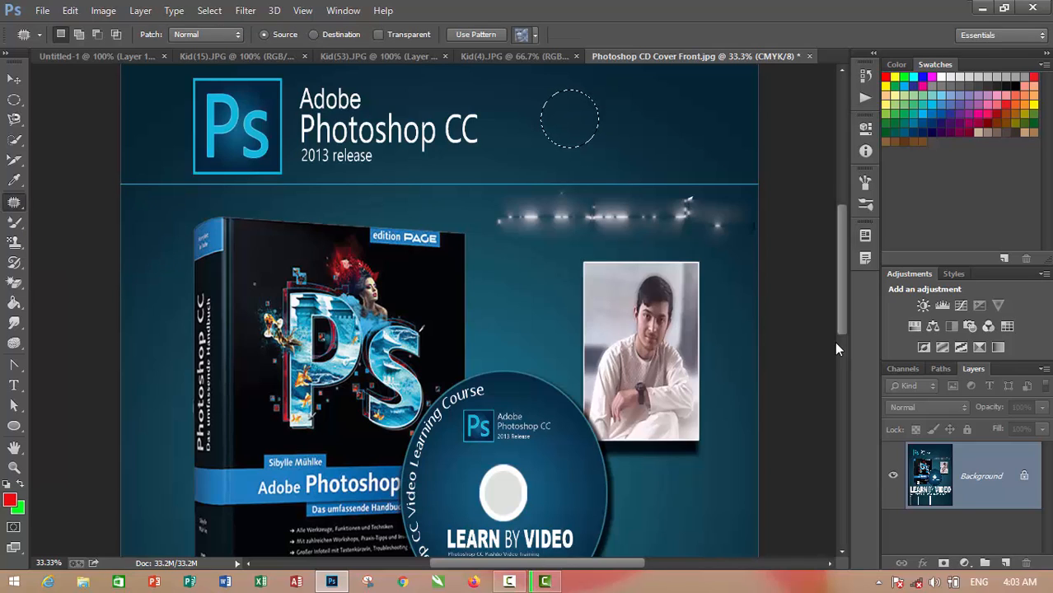
pyautogui.hotkey('ctrl', 'd')
pyautogui.moveTo(328, 115)
pyautogui.mouseDown()
pyautogui.moveTo(449, 103)
pyautogui.moveTo(479, 118)
pyautogui.mouseUp()
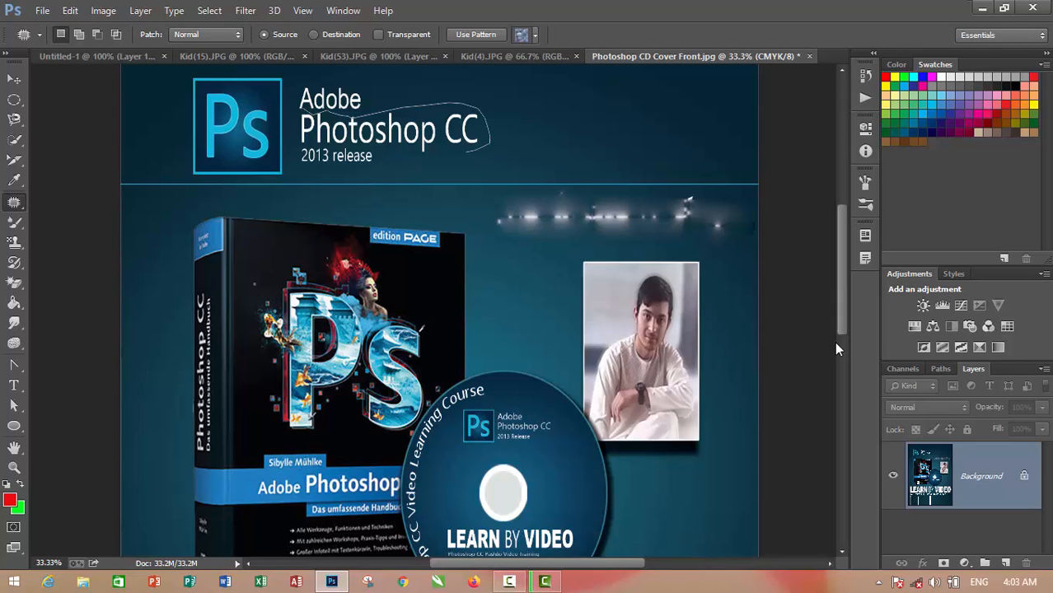
pyautogui.moveTo(465, 154); pyautogui.dragTo(305, 148)
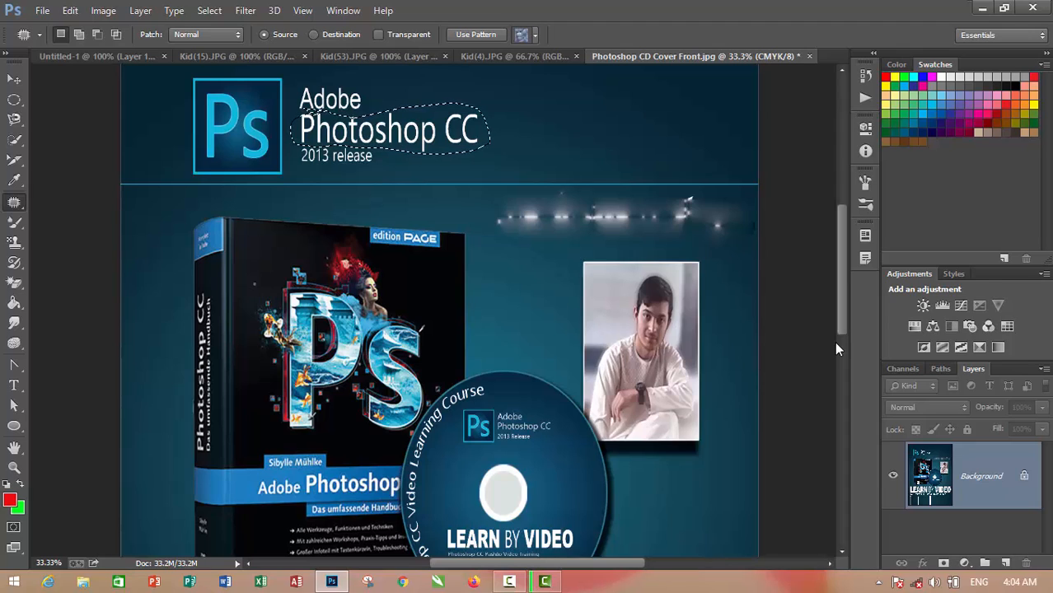
# Step: Try to patch the outlined "Photoshop CC" title with the empty header background beside it, and undo the patch
pyautogui.moveTo(389, 132); pyautogui.dragTo(641, 142)
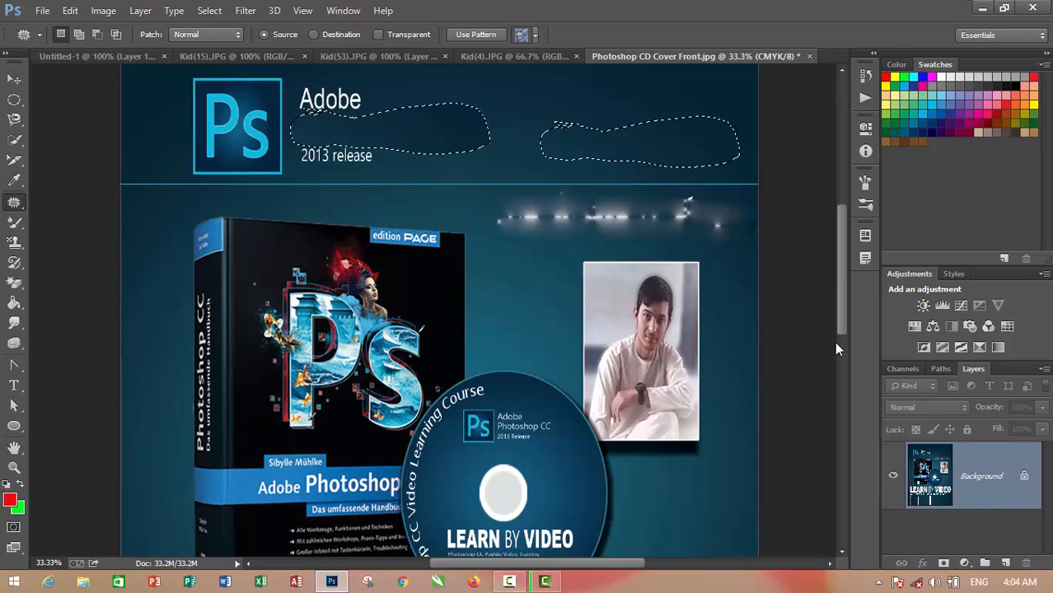
pyautogui.moveTo(640, 143); pyautogui.dragTo(640, 142)
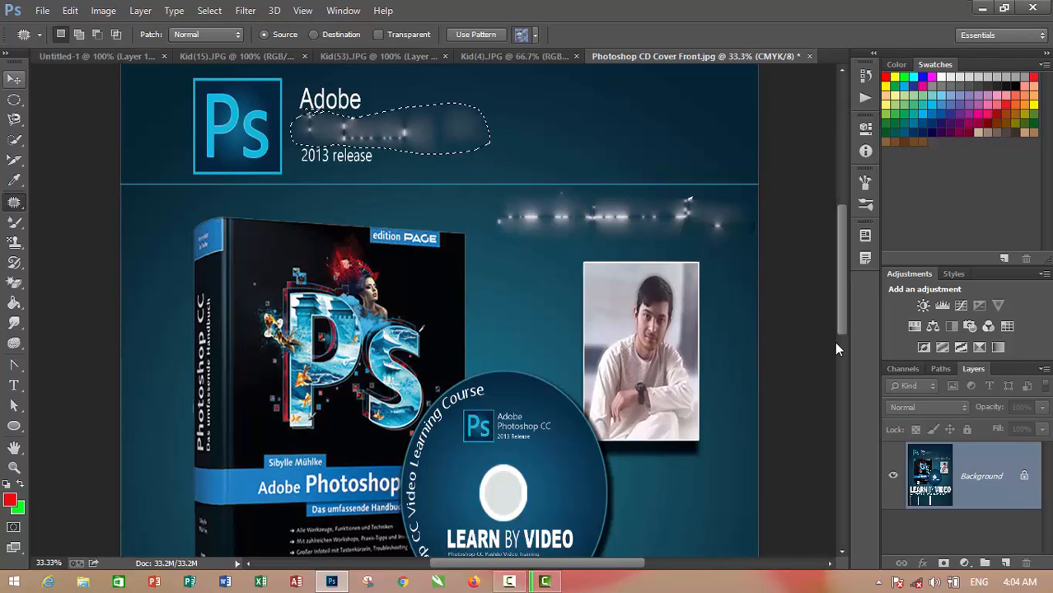
pyautogui.press('v')
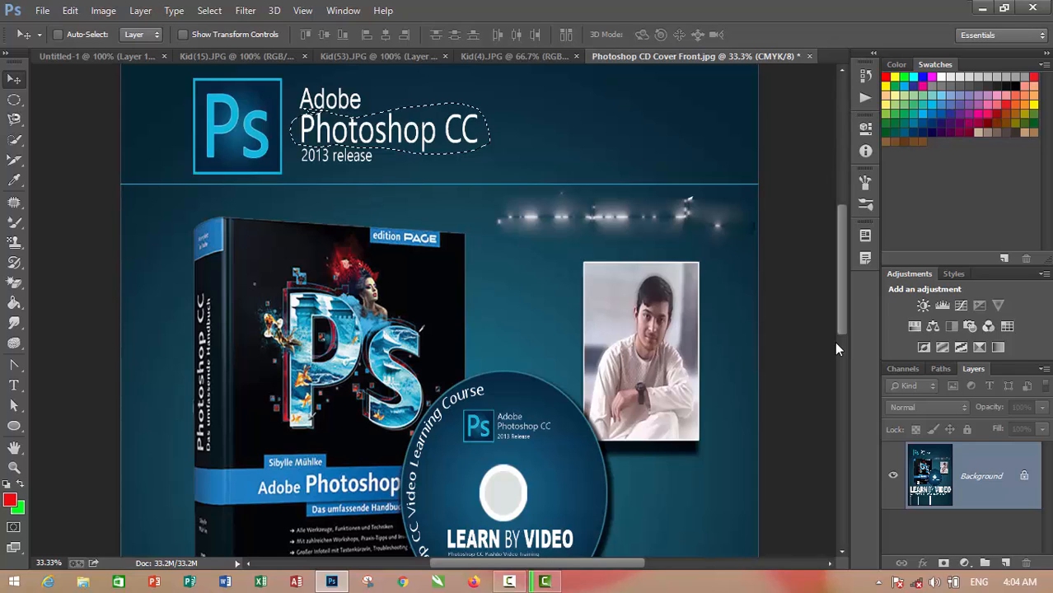
# Step: Relocate the outlined "Photoshop CC" title to the empty right half of the header with the Content-Aware Move Tool
pyautogui.press('y')
pyautogui.press('j')
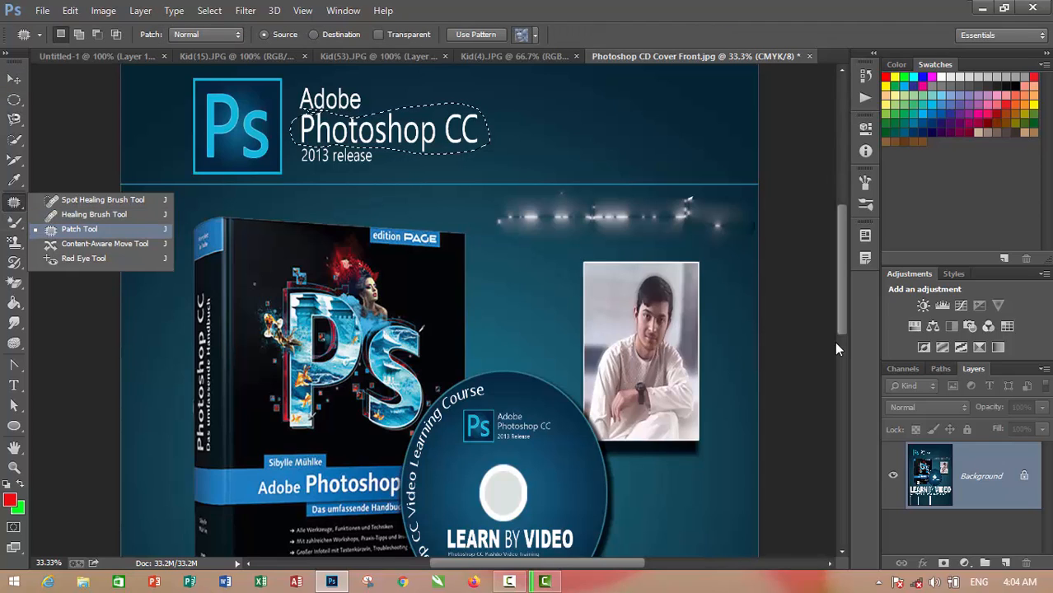
pyautogui.click(104, 244)
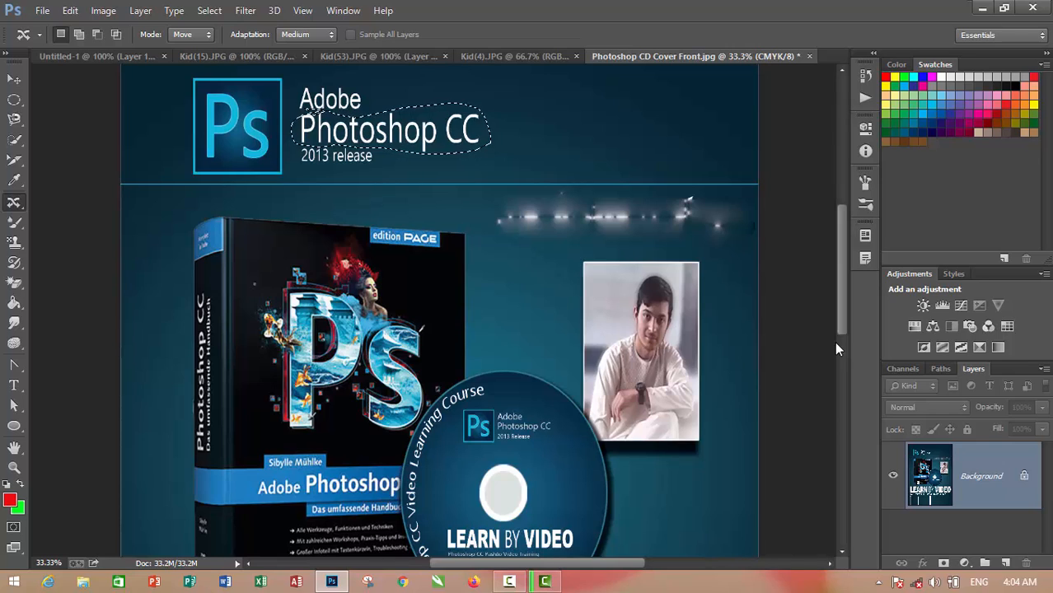
pyautogui.moveTo(338, 111)
pyautogui.mouseDown()
pyautogui.moveTo(527, 99)
pyautogui.moveTo(519, 136)
pyautogui.moveTo(577, 130)
pyautogui.moveTo(577, 115)
pyautogui.moveTo(533, 133)
pyautogui.mouseUp()
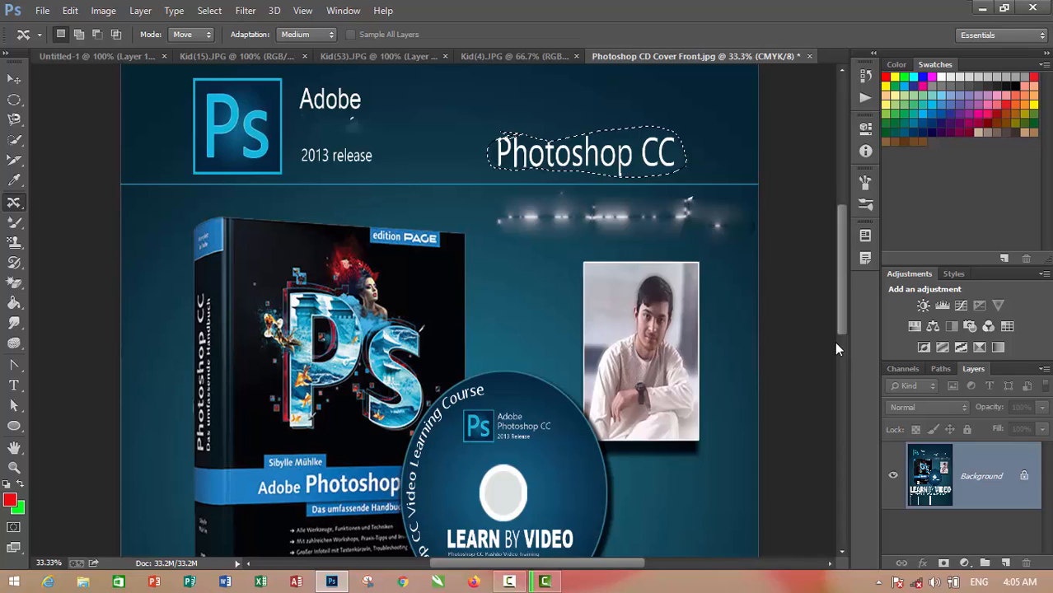
pyautogui.moveTo(586, 152)
pyautogui.mouseDown()
pyautogui.moveTo(595, 178)
pyautogui.moveTo(589, 152)
pyautogui.mouseUp()
# Step: Try to nudge the selected "Photoshop CC" title with the Move Tool on the locked Background layer
pyautogui.press('v')
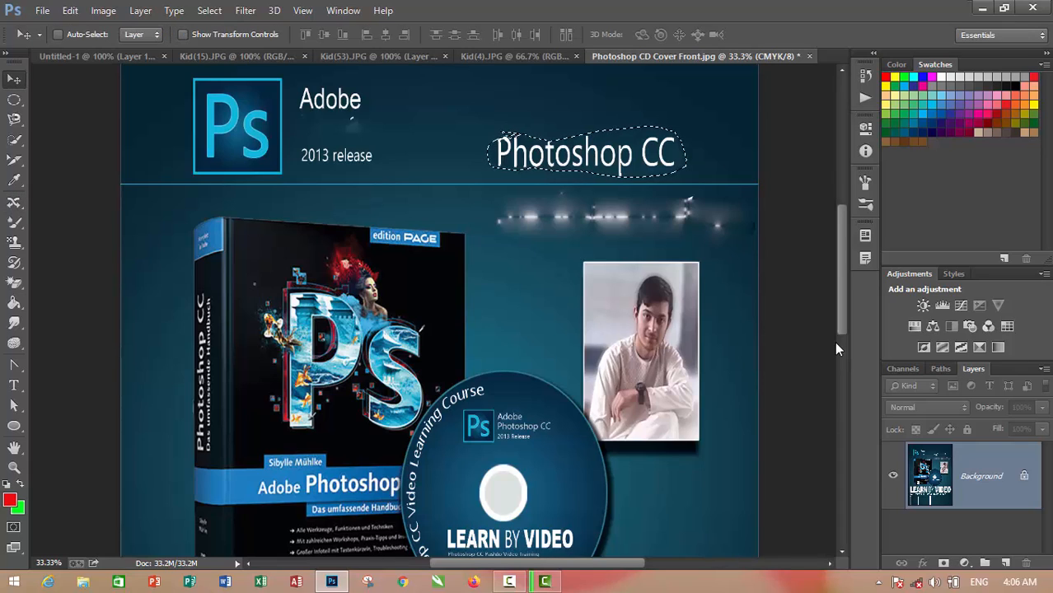
pyautogui.press('Up')
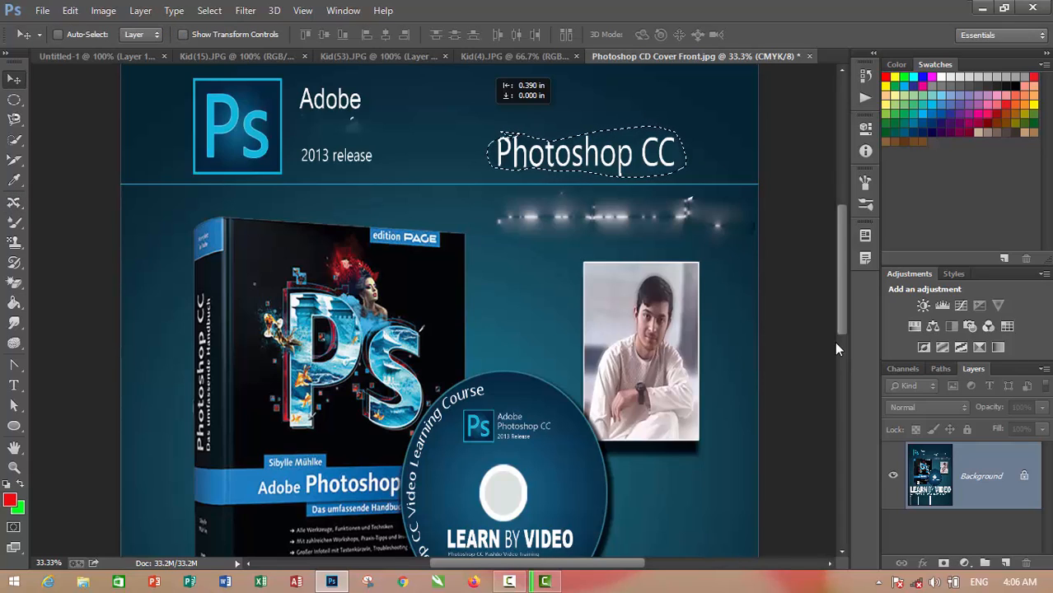
pyautogui.press('Down')
pyautogui.press('Up')
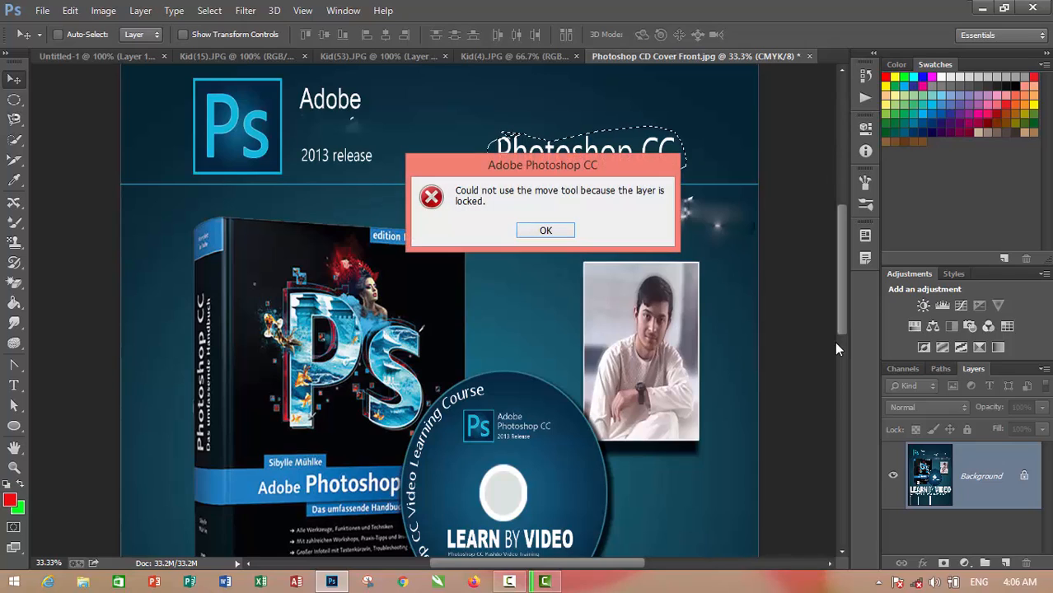
pyautogui.press('Return')
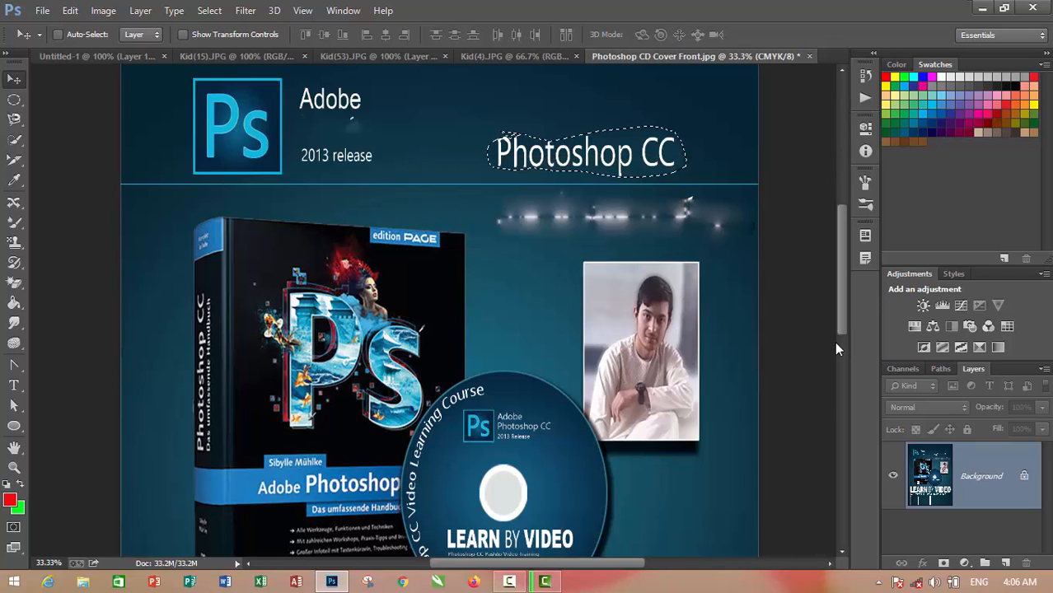
# Step: Add an empty layer and convert the locked Background into a regular layer named Layer 0
pyautogui.hotkey('ctrl', 'j')
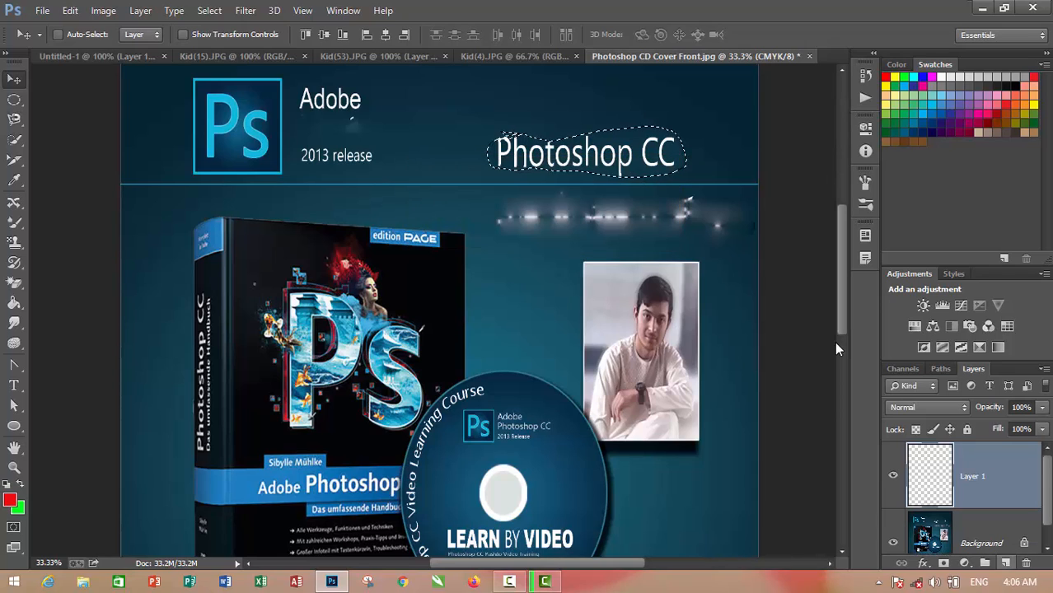
pyautogui.hotkey('ctrl', 'shift', 'n')
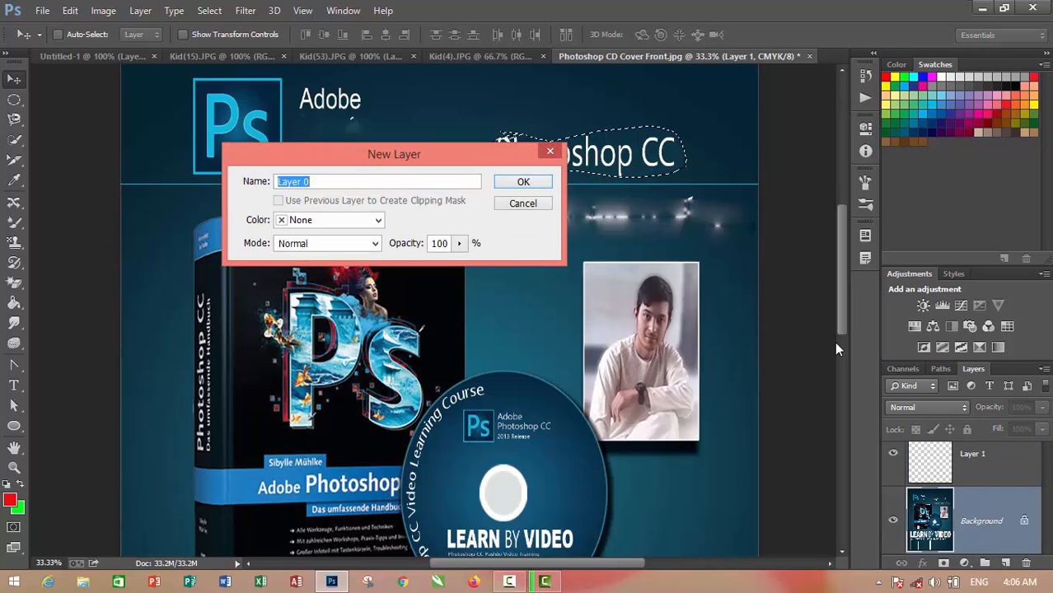
pyautogui.press('Return')
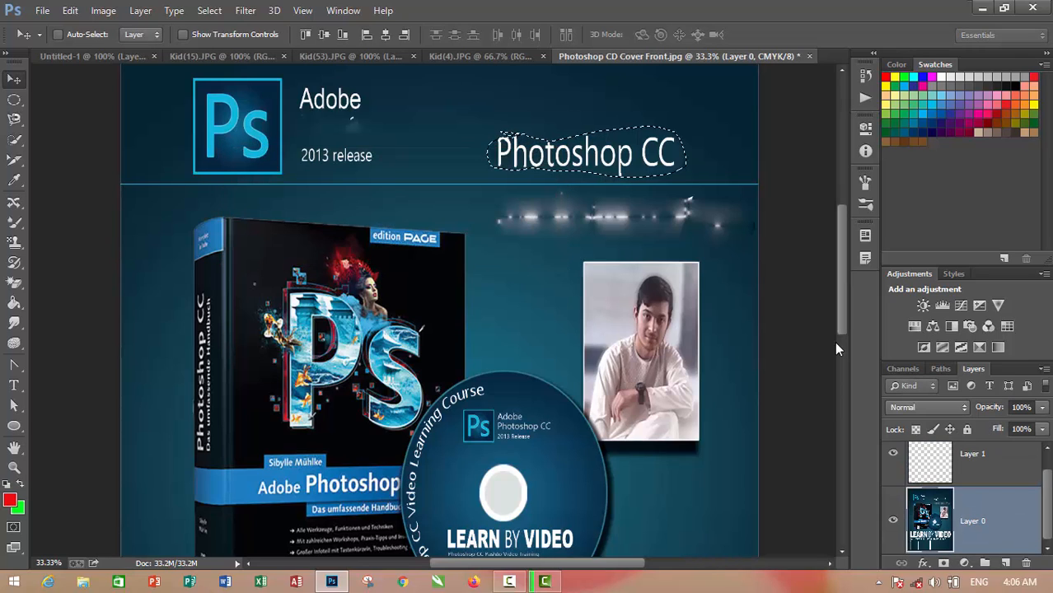
# Step: With Layer 1 active, make a circular selection about 1.06 in across at the left end of the header's dividing line
pyautogui.press('m')
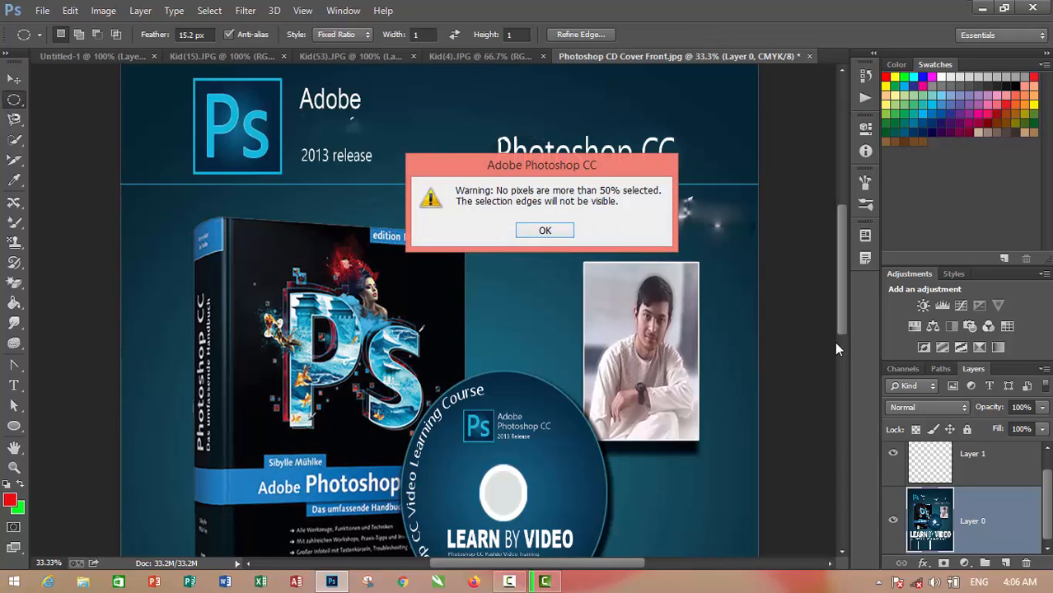
pyautogui.press('Return')
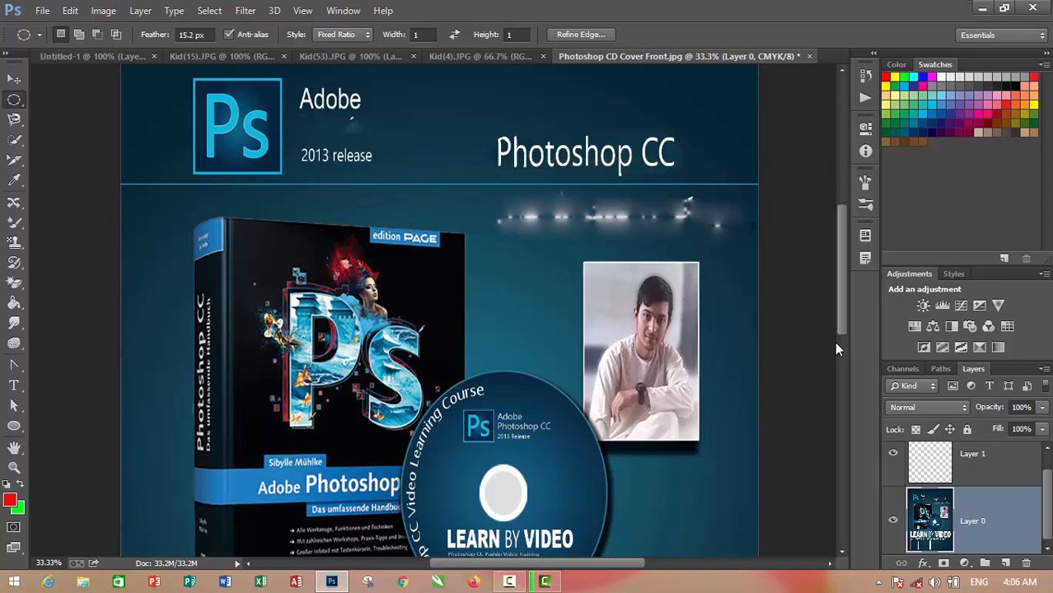
pyautogui.hotkey('alt', ']')
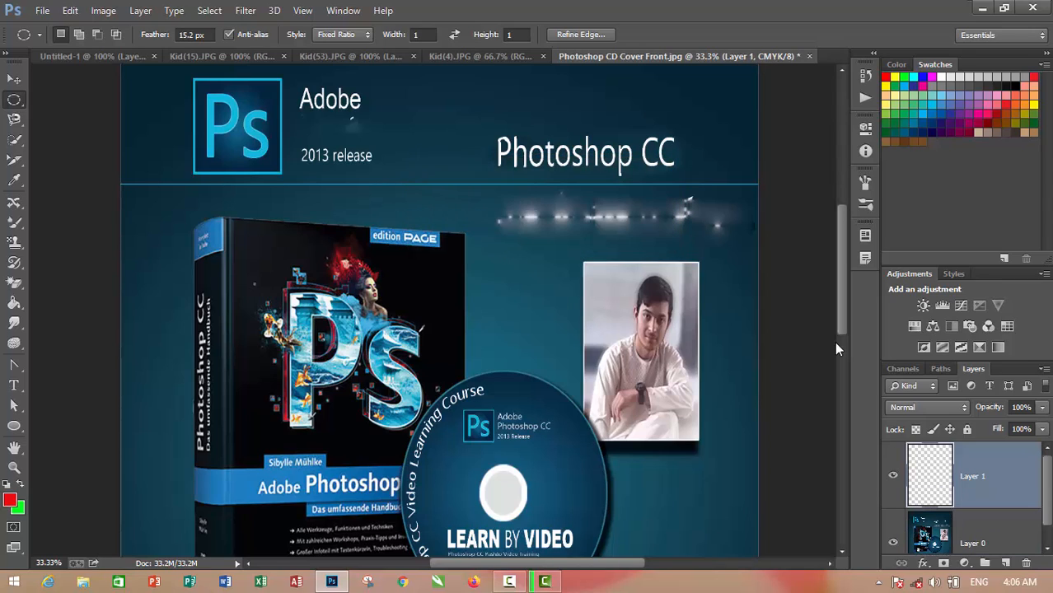
pyautogui.moveTo(536, 146); pyautogui.dragTo(537, 148)
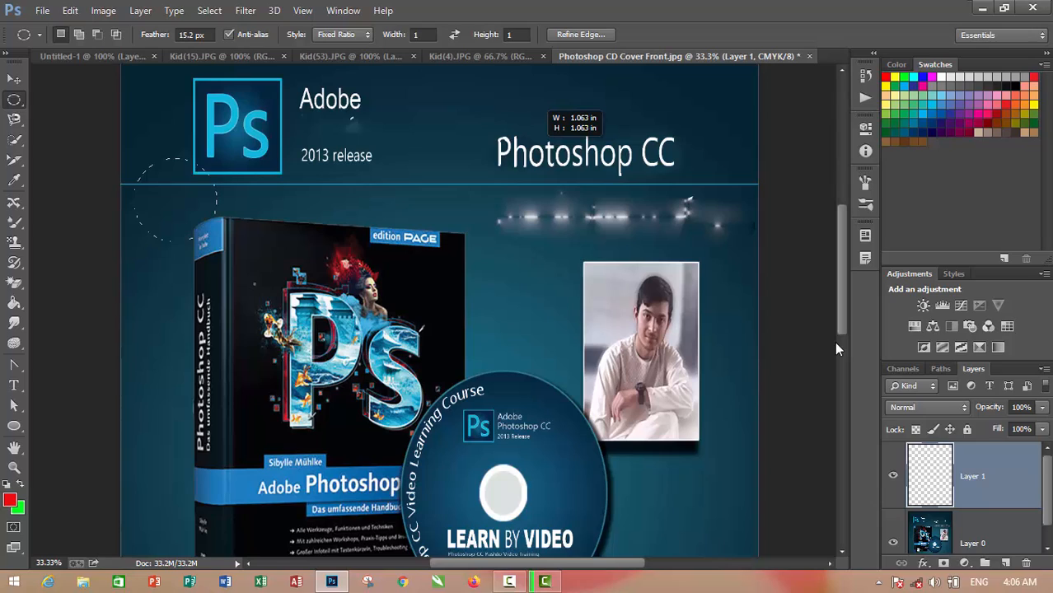
# Step: Outline the letters "CC" in the moved title and shift them above "Photoshop" on Layer 0 with the Content-Aware Move Tool
pyautogui.press('j')
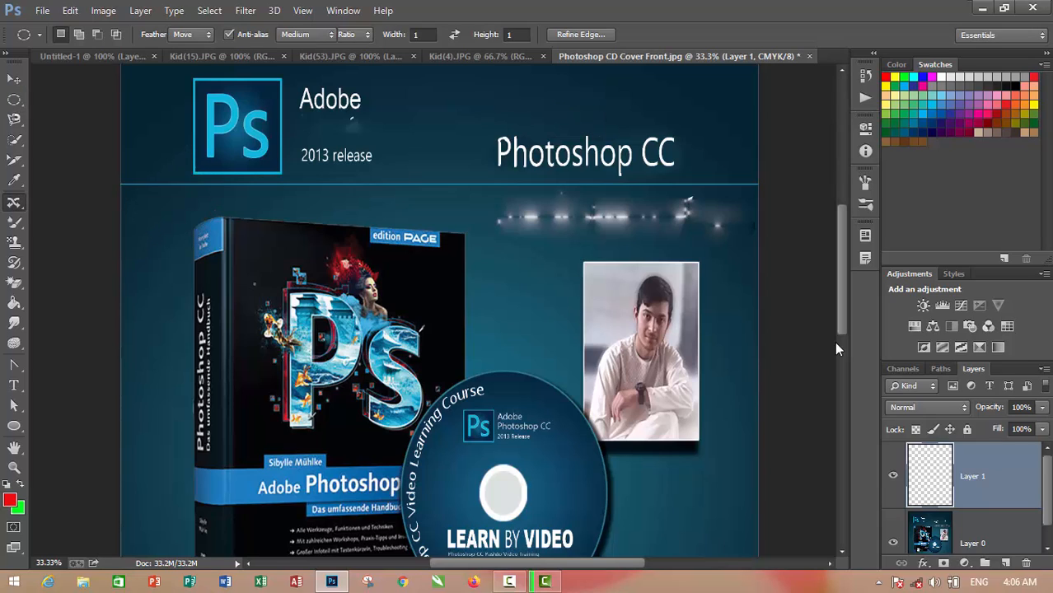
pyautogui.hotkey('shift', 'j')
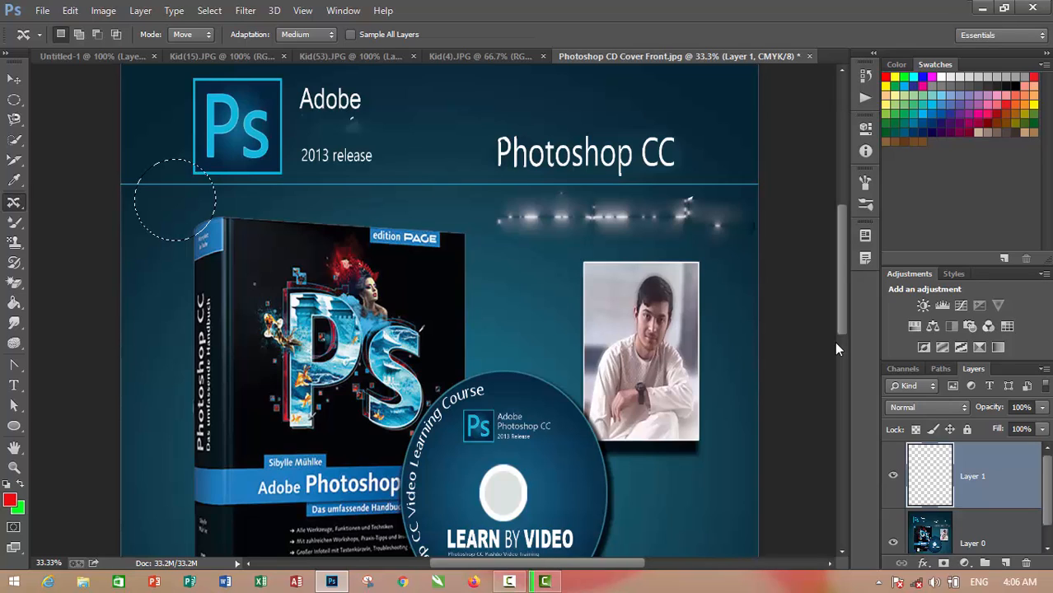
pyautogui.hotkey('ctrl', 'd')
pyautogui.moveTo(651, 166)
pyautogui.mouseDown()
pyautogui.moveTo(681, 170)
pyautogui.moveTo(684, 146)
pyautogui.moveTo(642, 128)
pyautogui.moveTo(648, 168)
pyautogui.mouseUp()
pyautogui.click(660, 150)
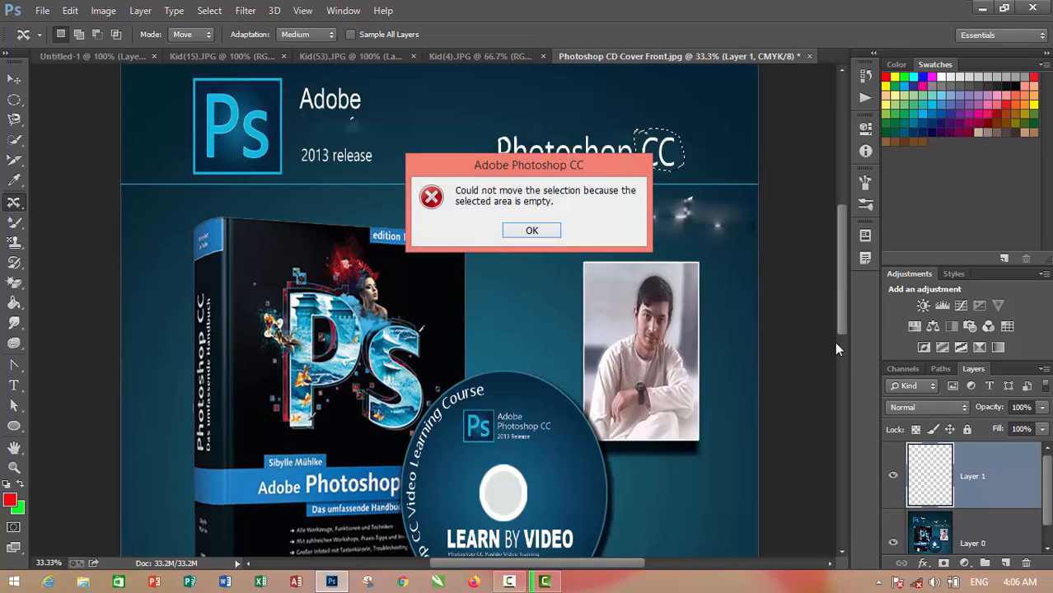
pyautogui.press('Return')
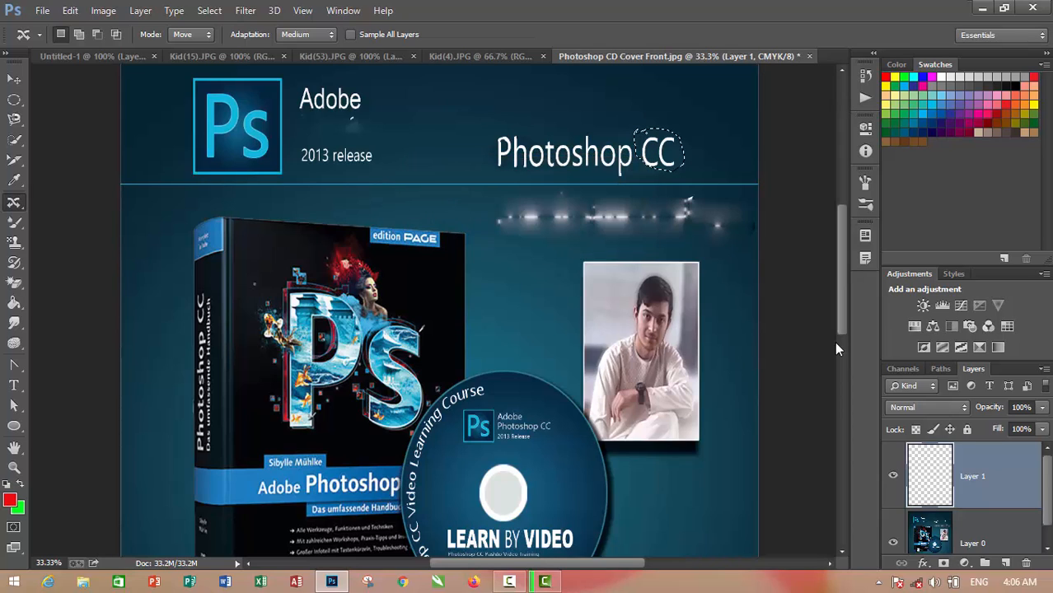
pyautogui.hotkey('alt', '[')
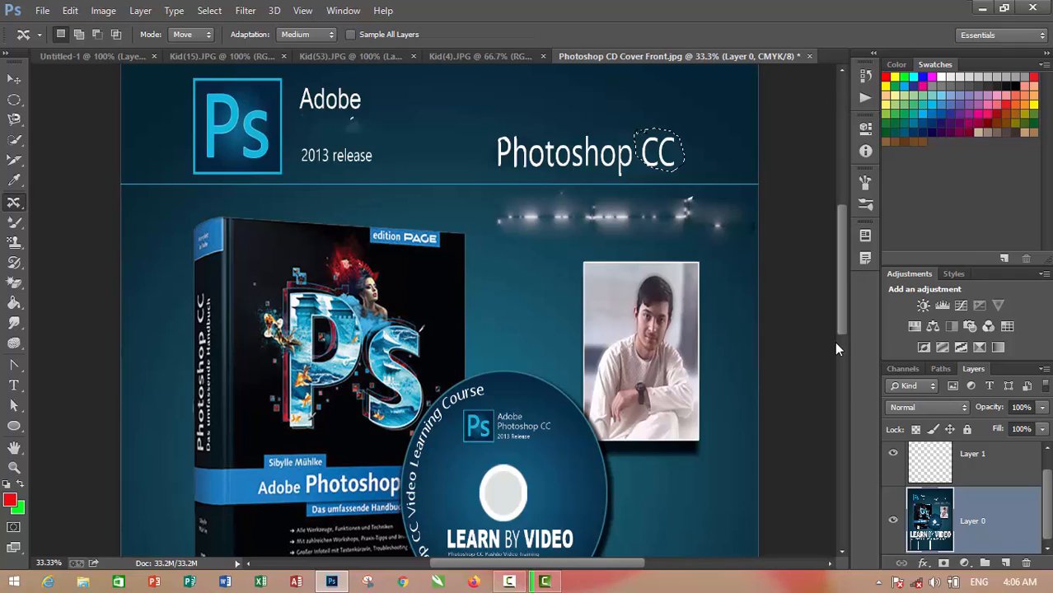
pyautogui.moveTo(660, 150); pyautogui.dragTo(564, 122)
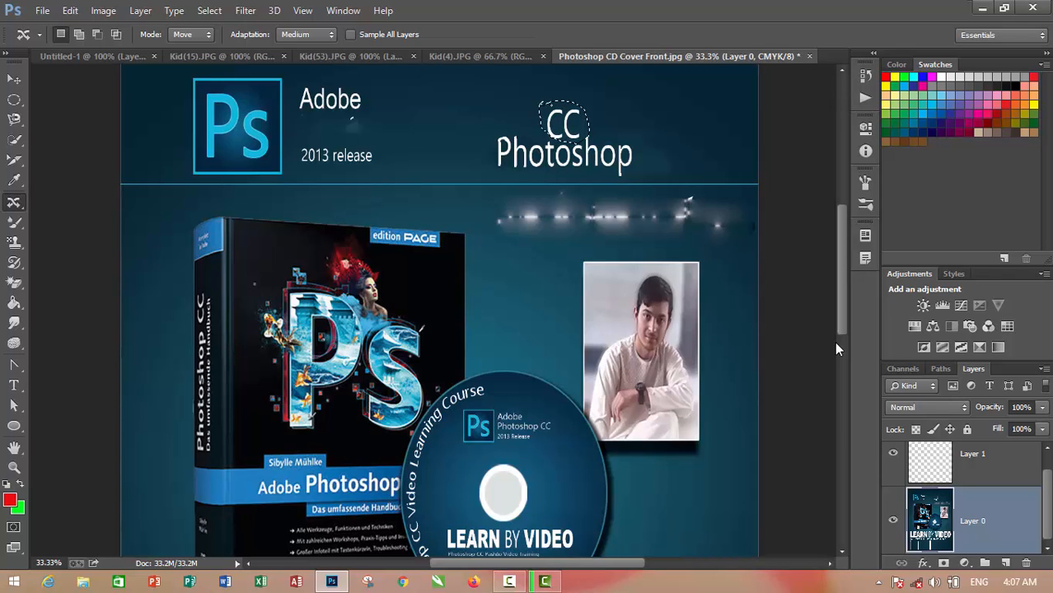
# Step: Outline the "P" at the start of "Photoshop" and shift it just above the word with the Content-Aware Move Tool
pyautogui.hotkey('ctrl', 'd')
pyautogui.moveTo(506, 151); pyautogui.dragTo(514, 121)
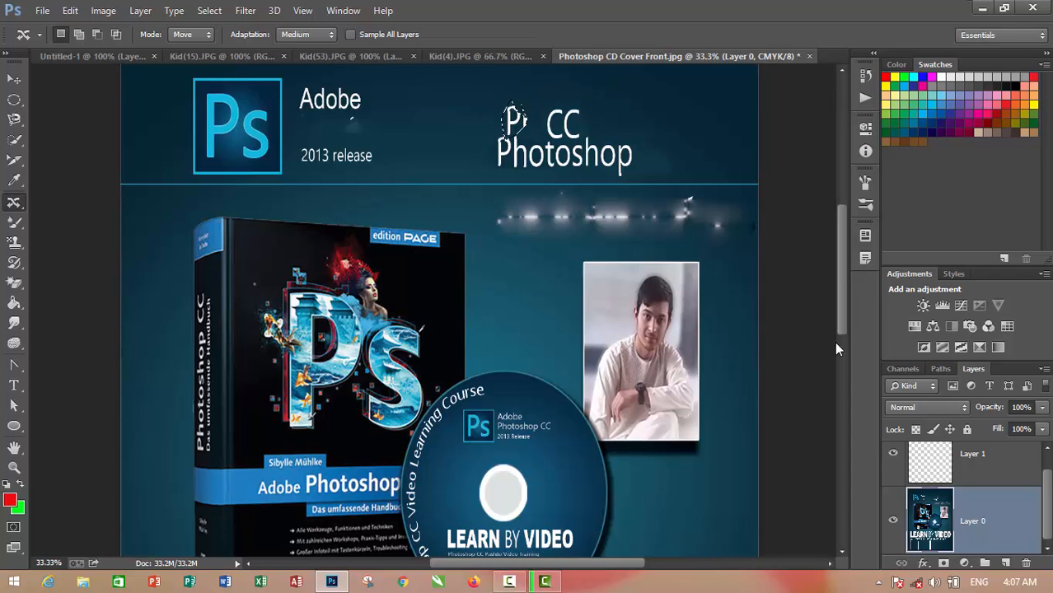